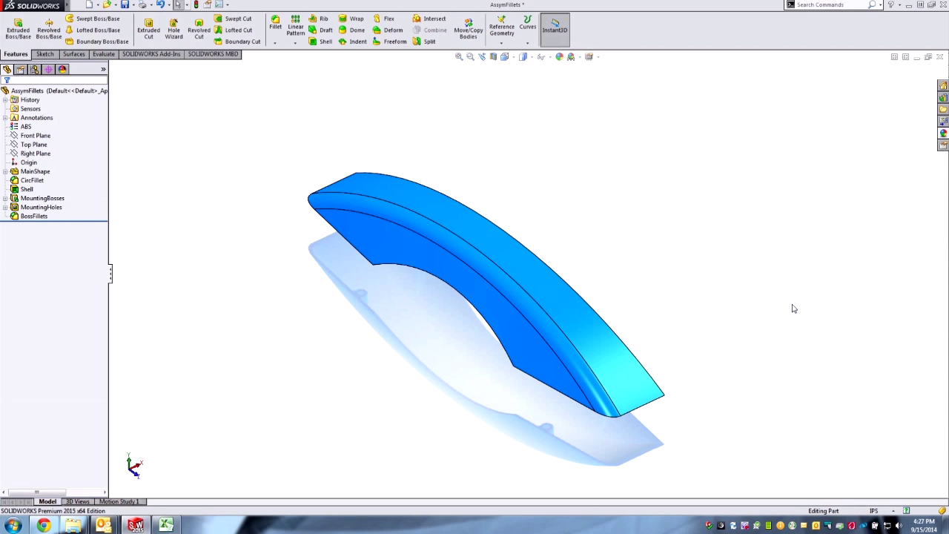
Step: Roll the part history back to before the Shell feature
{"action": "mouse_move", "coordinate": [730, 286]}
{"action": "middle_mouse_down"}
{"action": "mouse_move", "coordinate": [756, 267]}
{"action": "mouse_move", "coordinate": [644, 278]}
{"action": "mouse_move", "coordinate": [730, 297]}
{"action": "middle_mouse_up"}
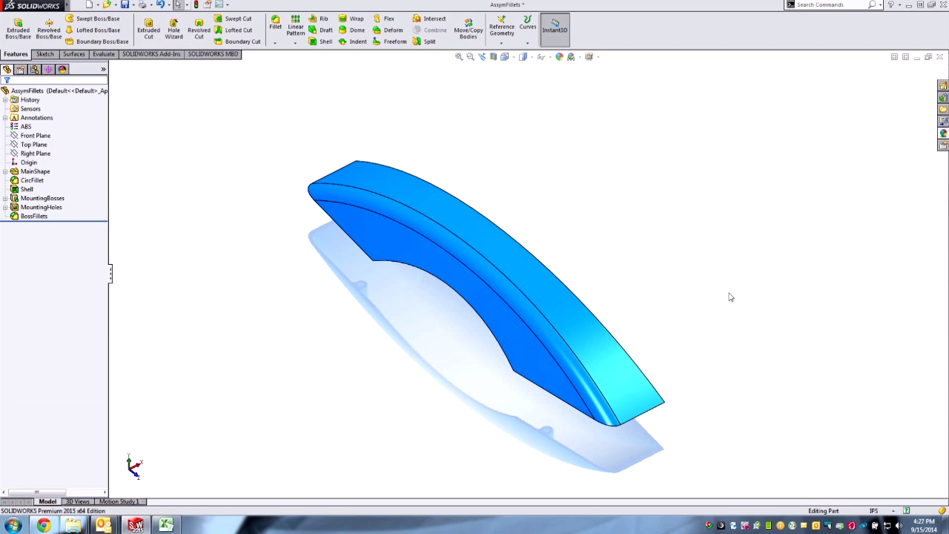
{"action": "middle_click_drag", "start_coordinate": [684, 244], "coordinate": [538, 296]}
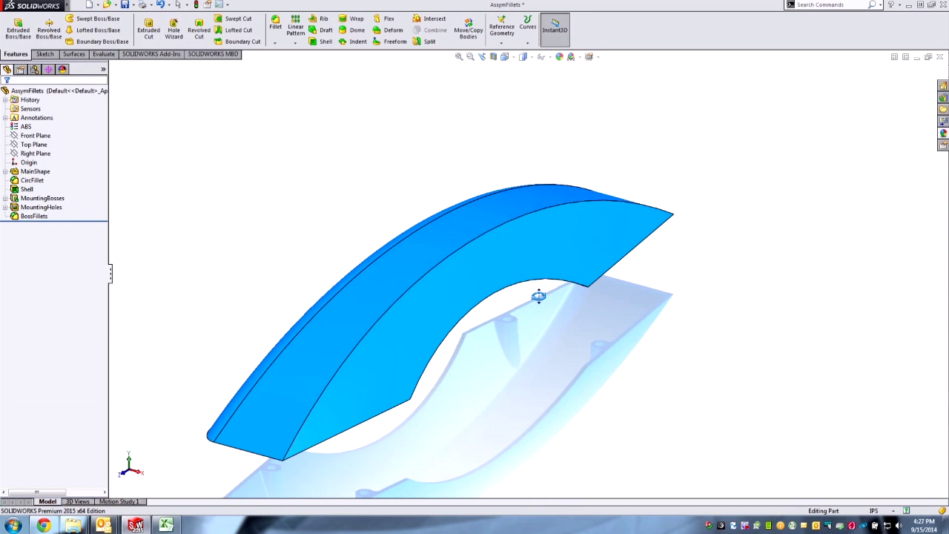
{"action": "left_click", "coordinate": [27, 188]}
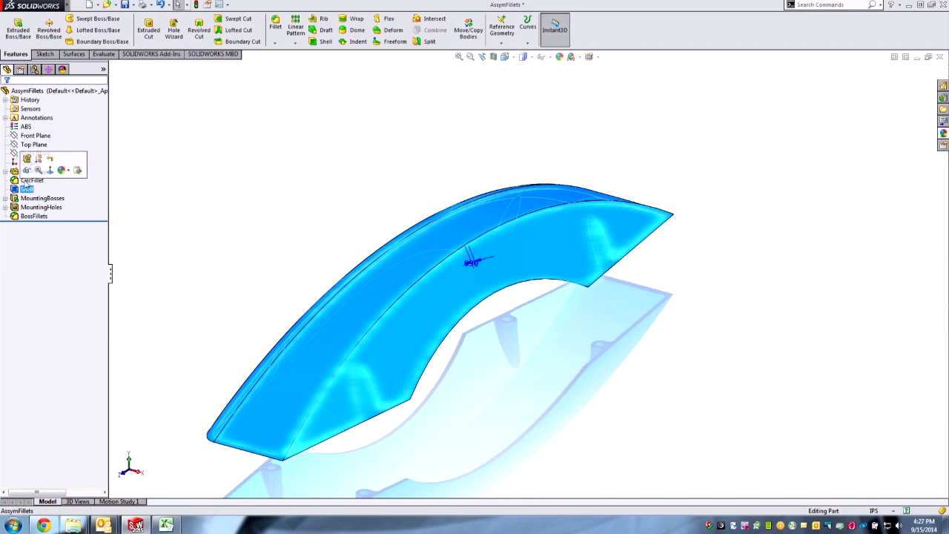
{"action": "left_click", "coordinate": [50, 158]}
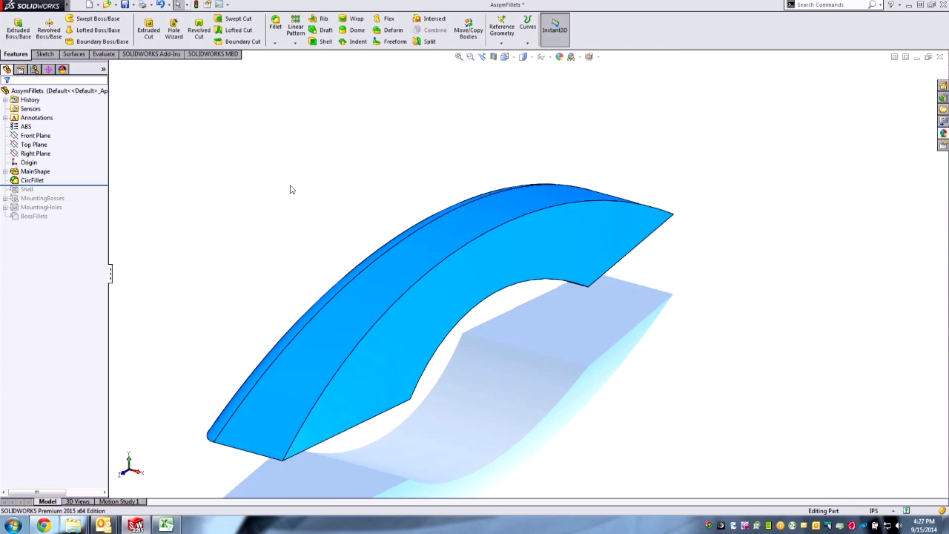
Step: Start a fillet on the long curved top edge and review the profile options
{"action": "mouse_move", "coordinate": [307, 195]}
{"action": "middle_mouse_down"}
{"action": "mouse_move", "coordinate": [289, 203]}
{"action": "mouse_move", "coordinate": [296, 200]}
{"action": "middle_mouse_up"}
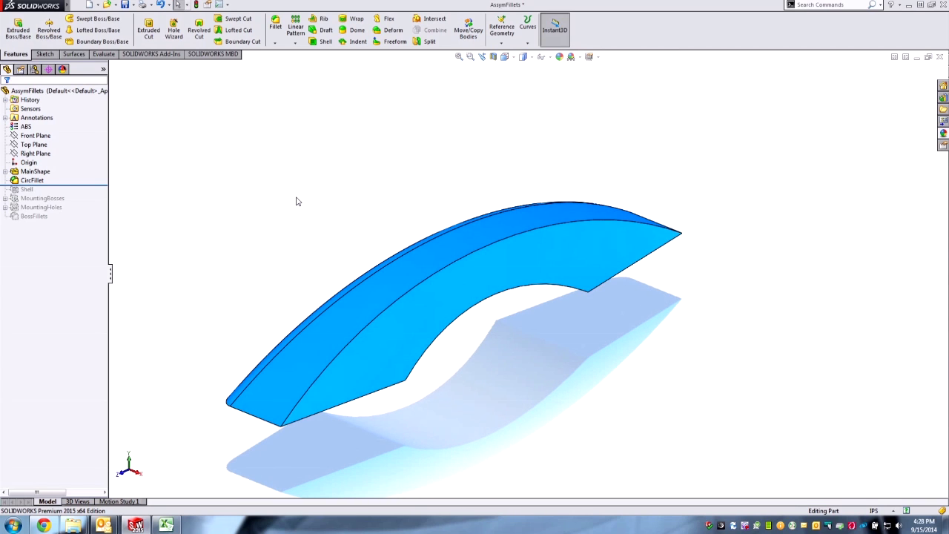
{"action": "left_click", "coordinate": [500, 241]}
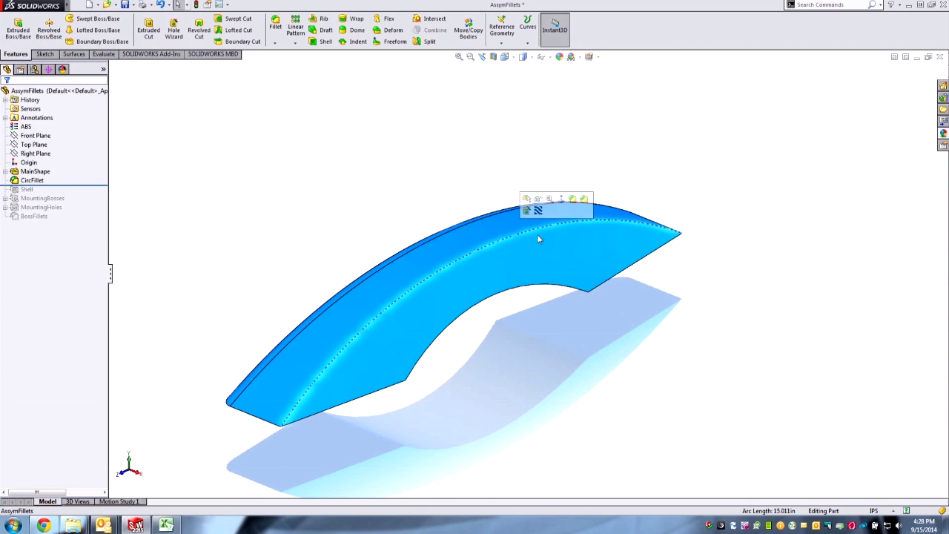
{"action": "left_click", "coordinate": [572, 199]}
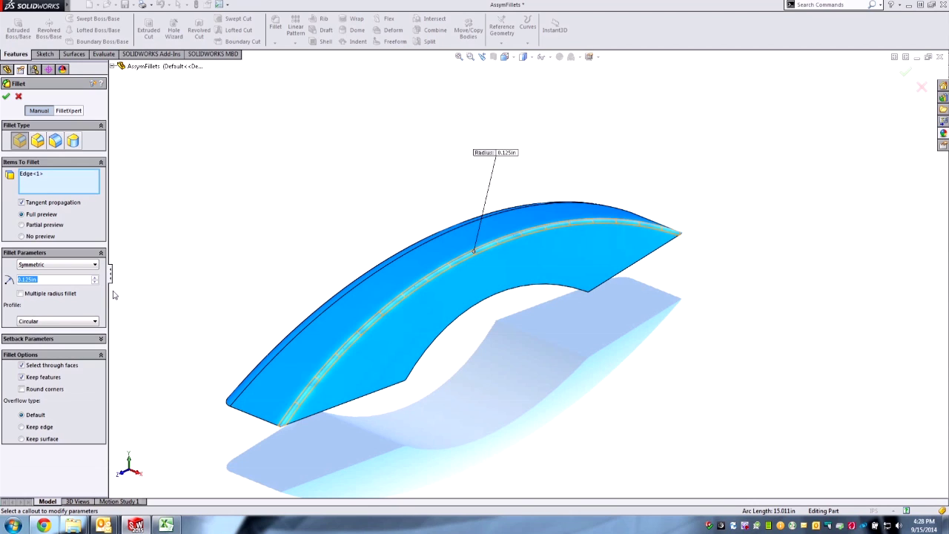
{"action": "left_click", "coordinate": [73, 325]}
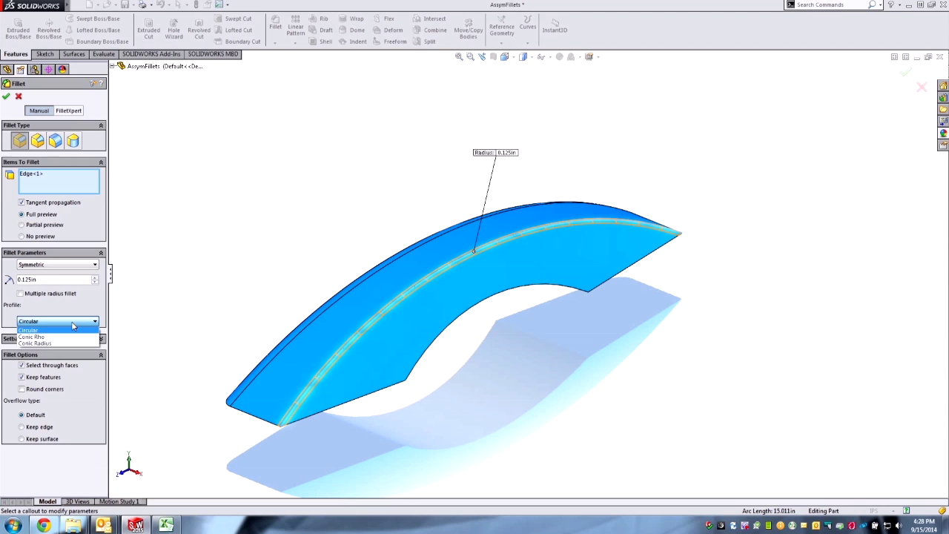
Step: Keep the Circular profile and raise the fillet radius to 0.5 in
{"action": "left_click", "coordinate": [74, 320]}
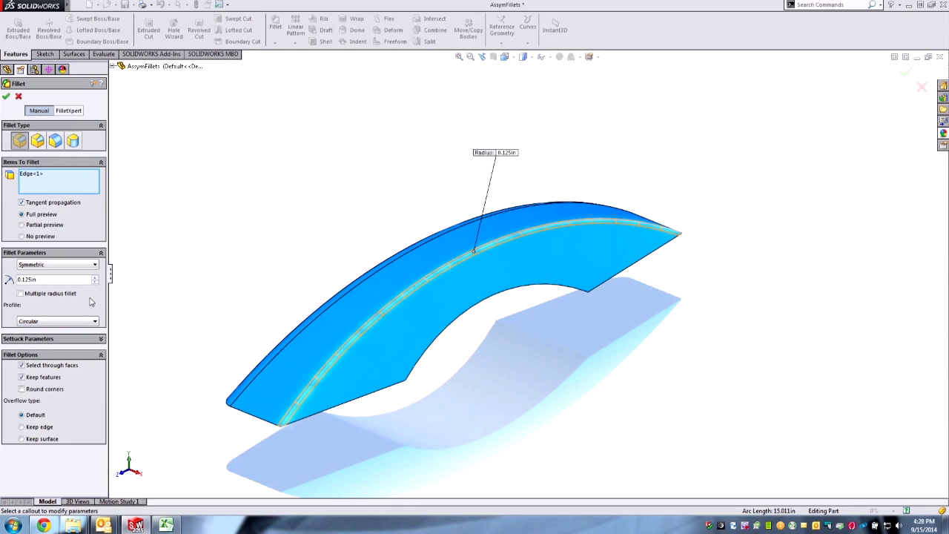
{"action": "left_click", "coordinate": [94, 279]}
{"action": "left_click", "coordinate": [94, 278]}
{"action": "left_click", "coordinate": [94, 279]}
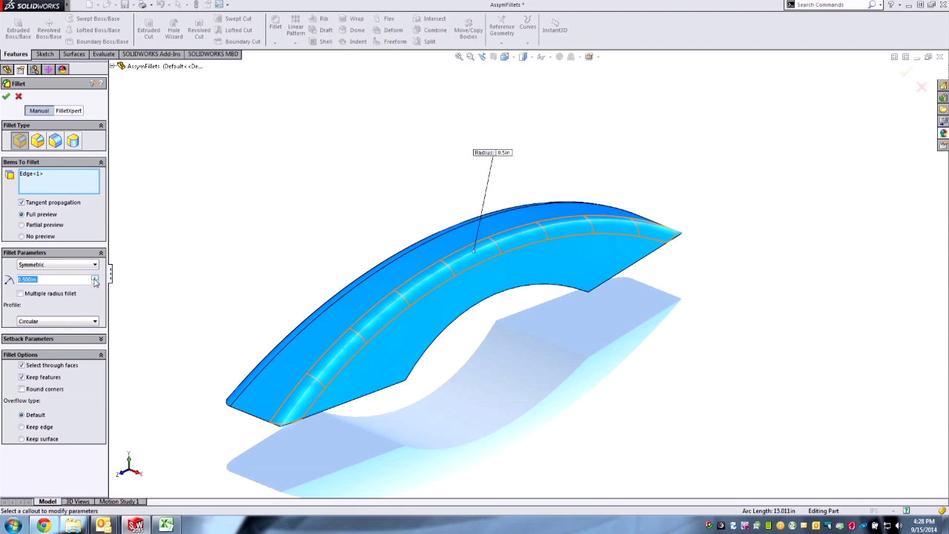
{"action": "middle_click_drag", "start_coordinate": [415, 360], "coordinate": [473, 318]}
{"action": "scroll", "coordinate": [473, 311], "scroll_direction": "down", "scroll_amount": 4}
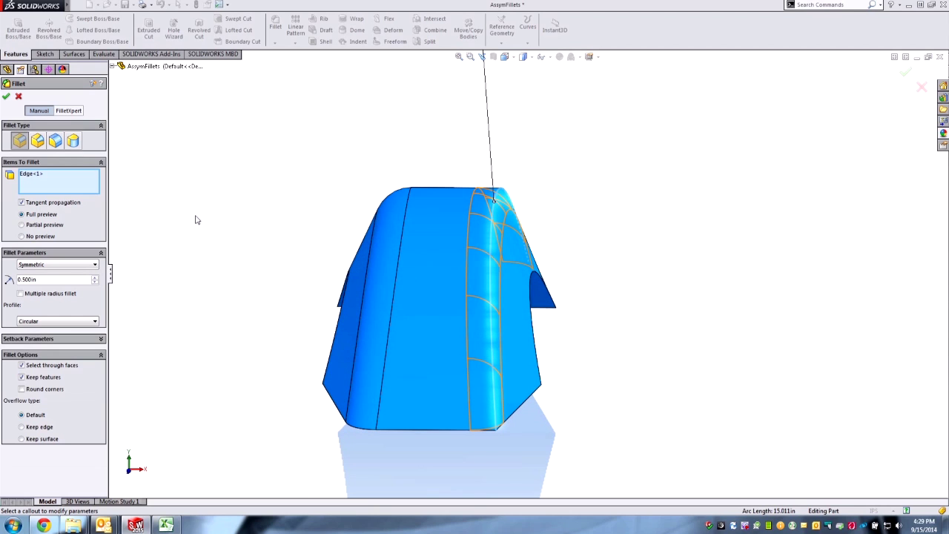
Step: Make the fillet asymmetric with Distance 1 at 0.75 in, then reverse its direction
{"action": "left_click", "coordinate": [62, 268]}
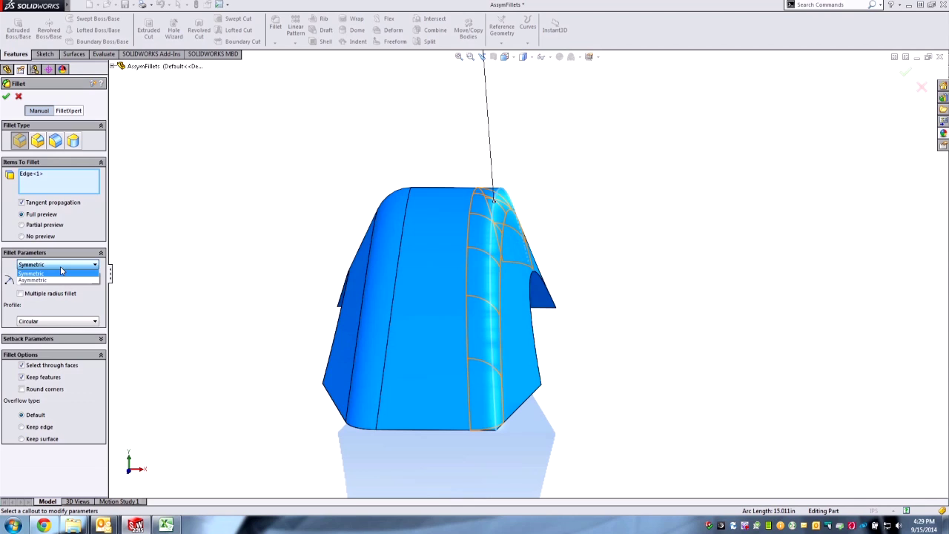
{"action": "left_click", "coordinate": [60, 280]}
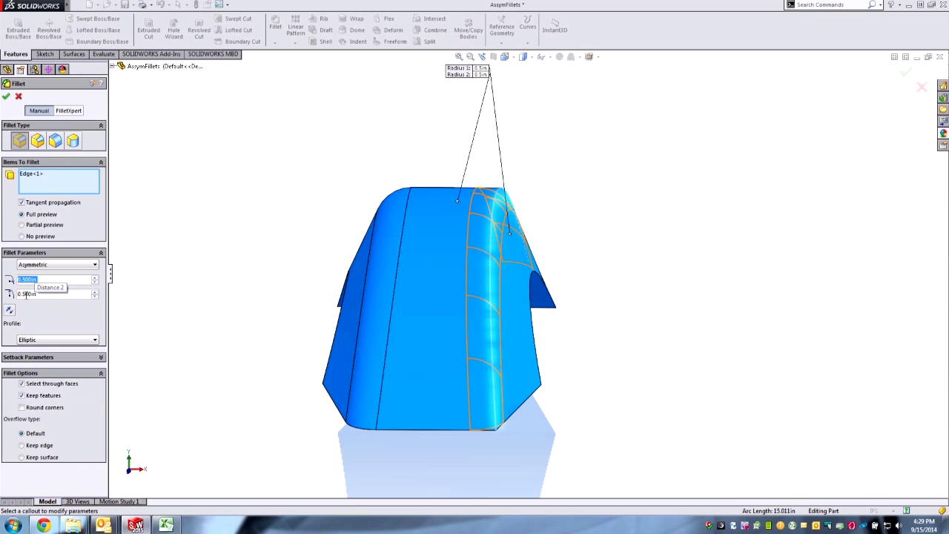
{"action": "left_click_drag", "start_coordinate": [457, 75], "coordinate": [411, 127]}
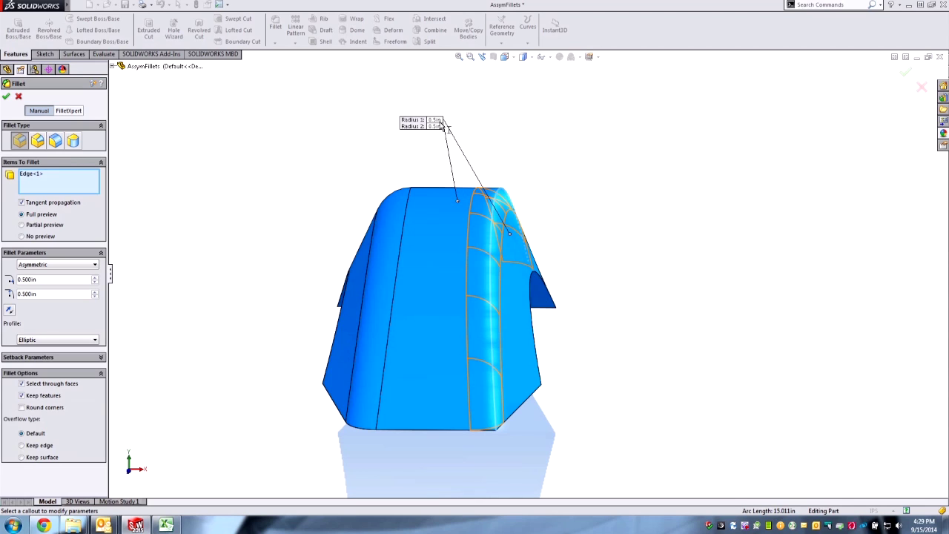
{"action": "left_click", "coordinate": [96, 280]}
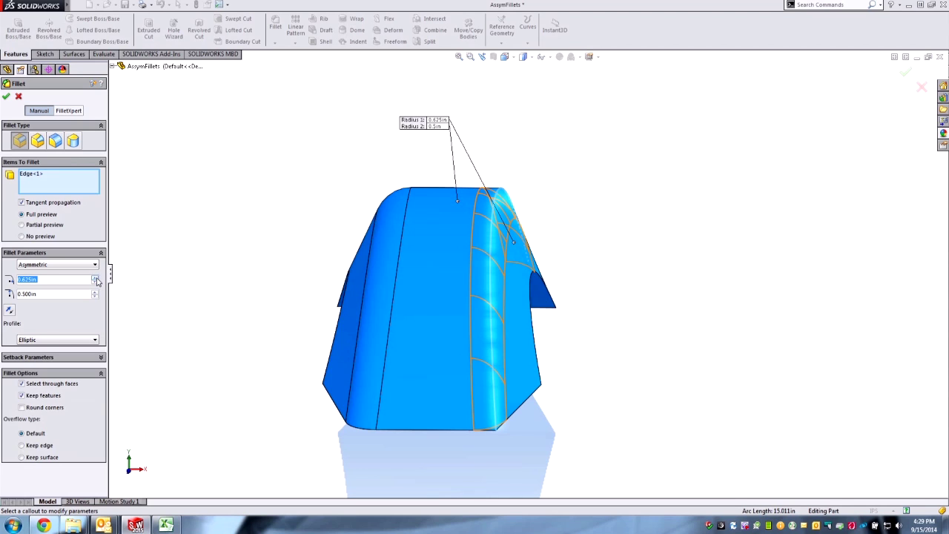
{"action": "left_click", "coordinate": [96, 280]}
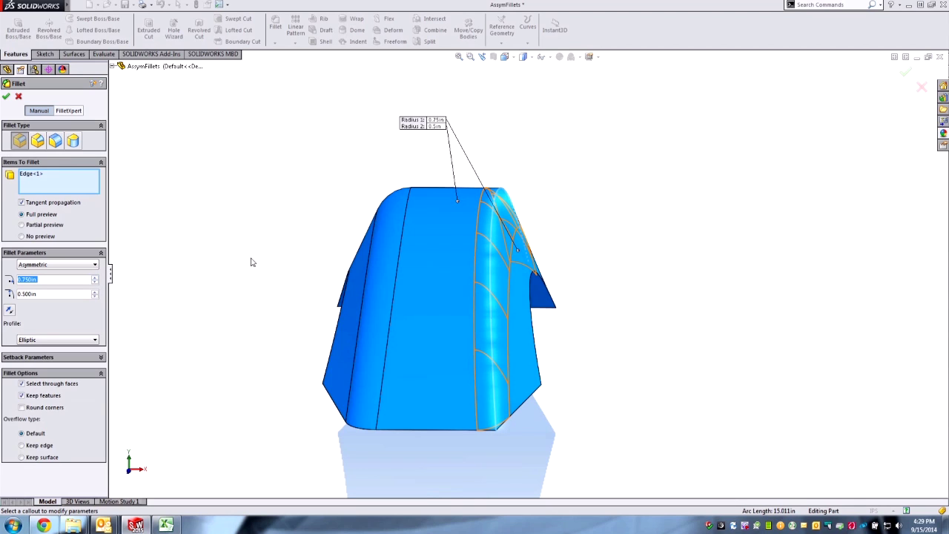
{"action": "left_click", "coordinate": [9, 312]}
Step: Change the asymmetric fillet's profile to Conic Rho with rho 0.5
{"action": "scroll", "coordinate": [535, 259], "scroll_direction": "down", "scroll_amount": 3}
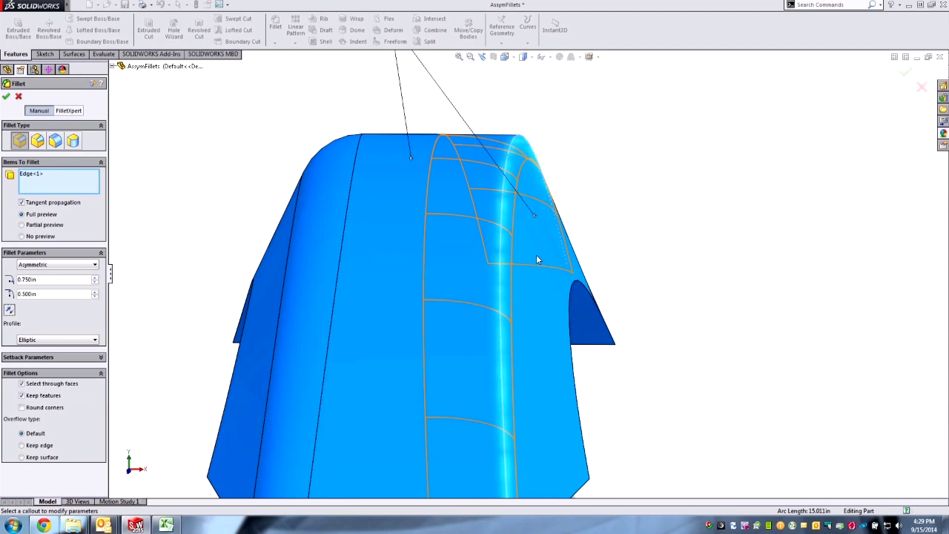
{"action": "mouse_move", "coordinate": [535, 259]}
{"action": "middle_mouse_down"}
{"action": "mouse_move", "coordinate": [512, 261]}
{"action": "mouse_move", "coordinate": [535, 259]}
{"action": "middle_mouse_up"}
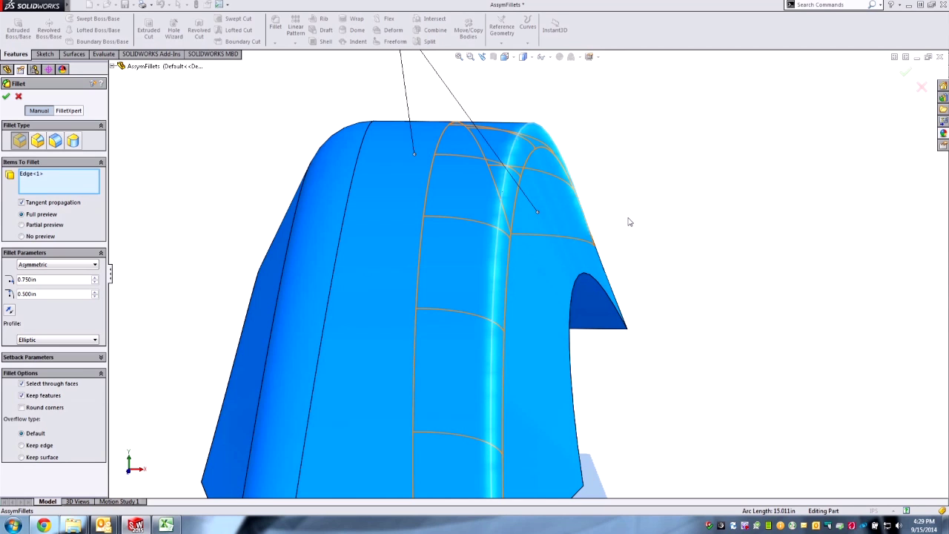
{"action": "scroll", "coordinate": [631, 239], "scroll_direction": "up", "scroll_amount": 2}
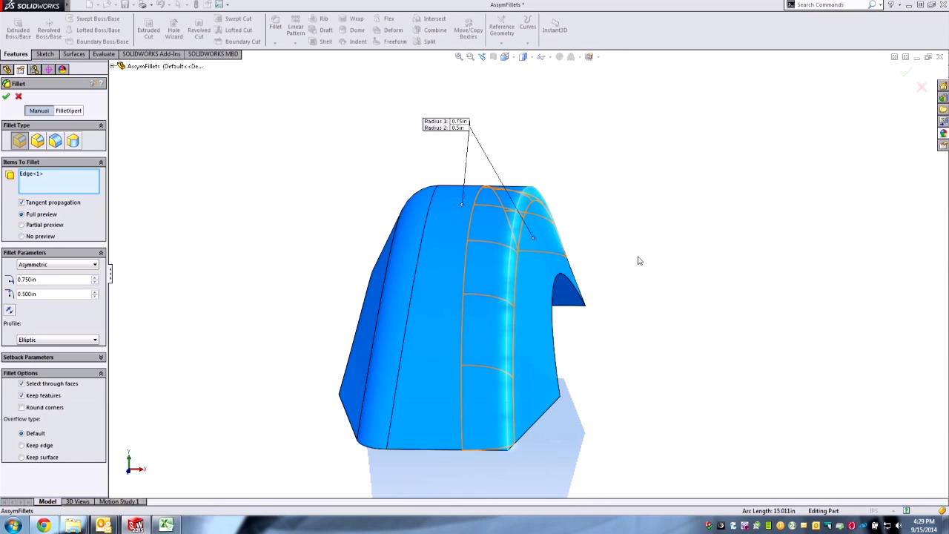
{"action": "middle_click_drag", "start_coordinate": [638, 260], "coordinate": [623, 265]}
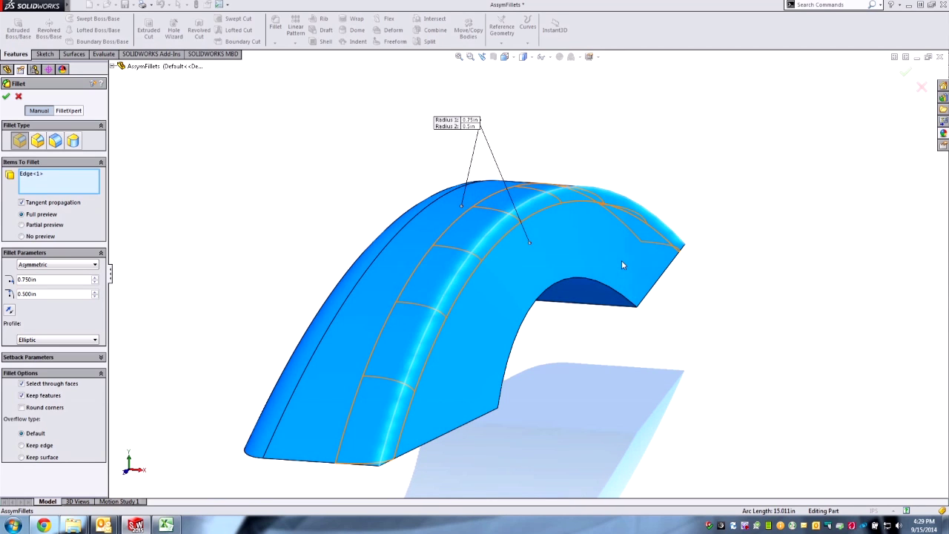
{"action": "left_click", "coordinate": [60, 340]}
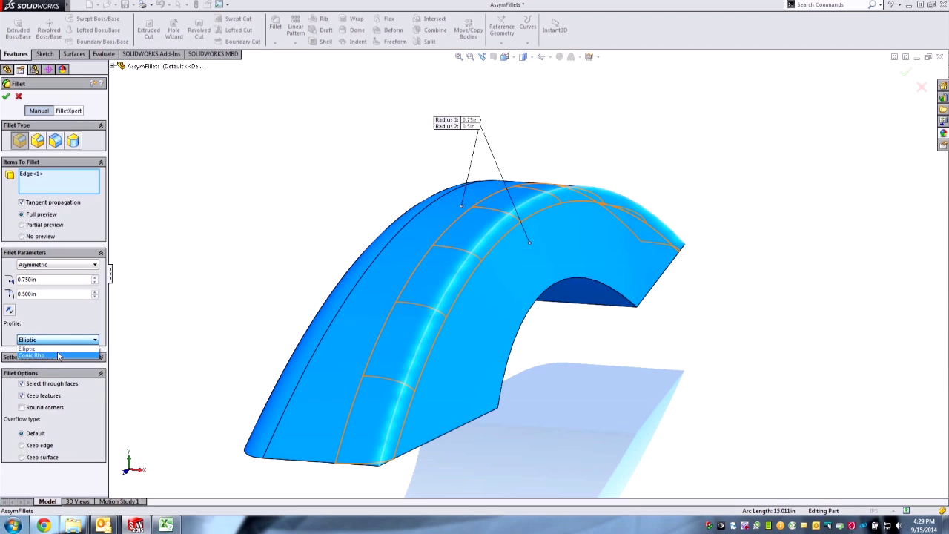
{"action": "left_click", "coordinate": [58, 356]}
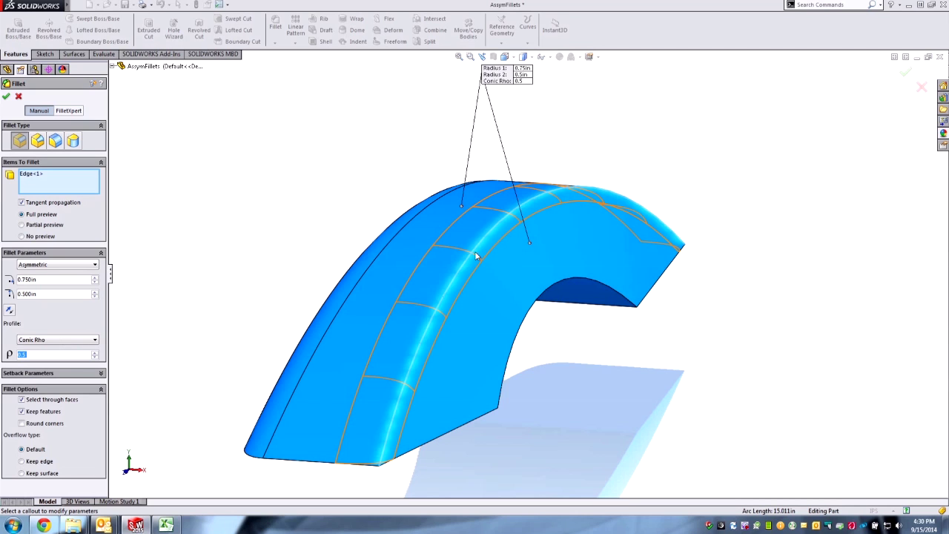
{"action": "middle_click_drag", "start_coordinate": [477, 255], "coordinate": [593, 300]}
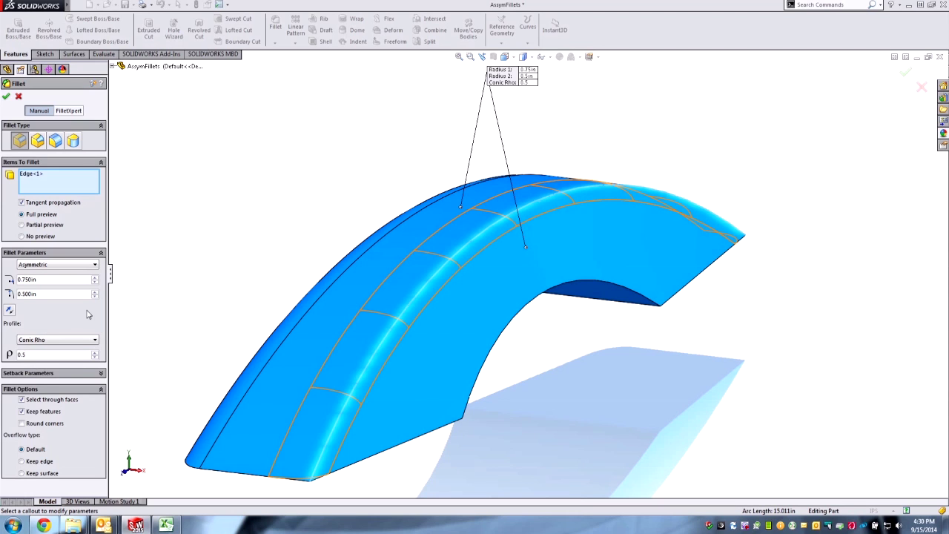
Step: Switch to a face fillet between Face<1> and Face<2> with a Curvature Continuous profile
{"action": "left_click", "coordinate": [56, 141]}
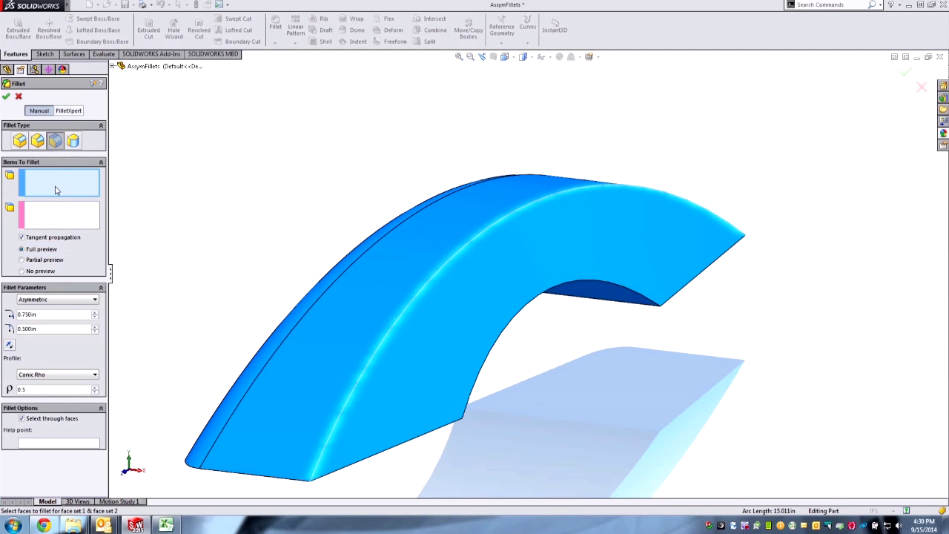
{"action": "left_click", "coordinate": [487, 270]}
{"action": "left_click", "coordinate": [432, 248]}
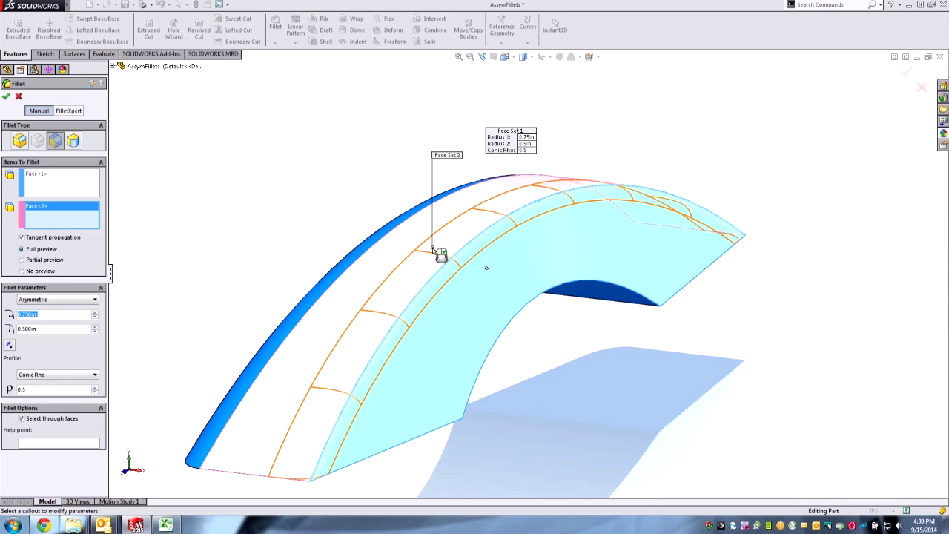
{"action": "left_click", "coordinate": [66, 374]}
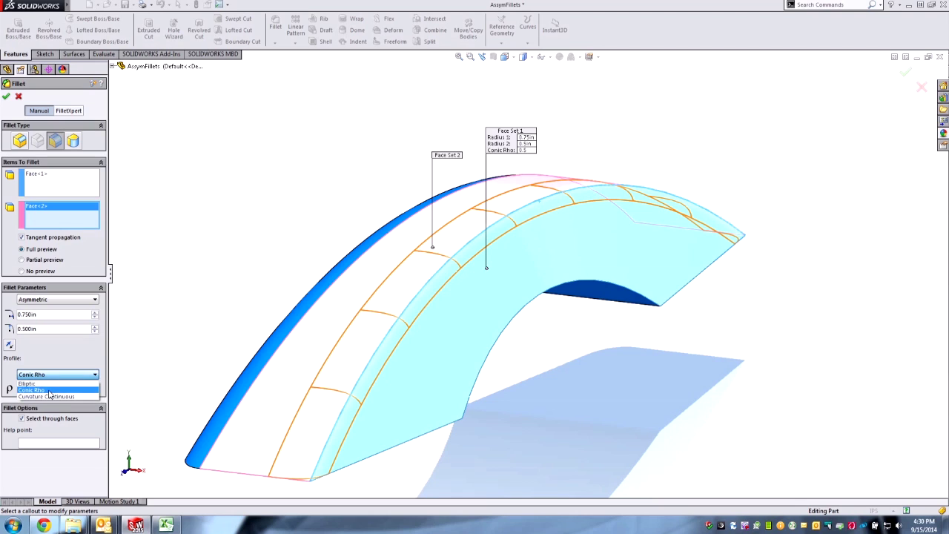
{"action": "left_click", "coordinate": [59, 397]}
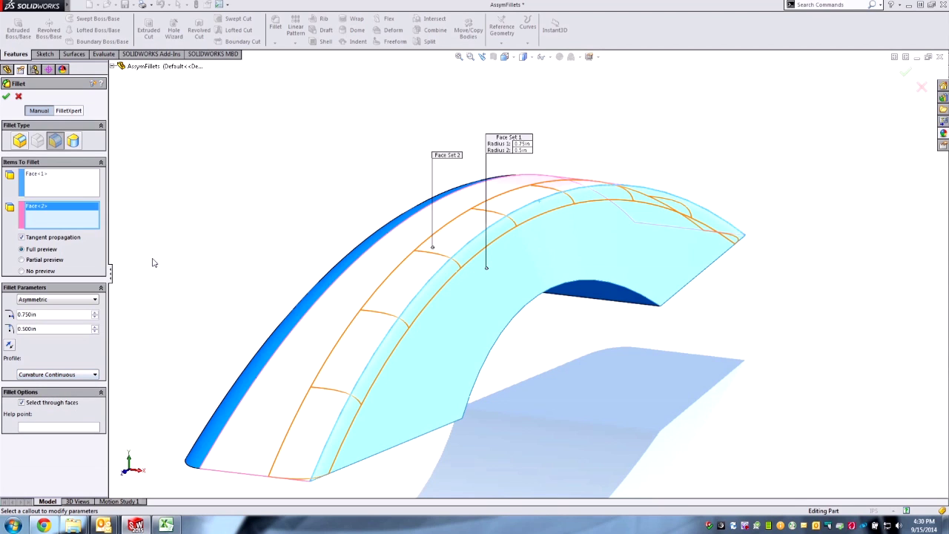
Step: Apply the face fillet as Fillet1 and confirm its 0.750 and 0.500 dimensions
{"action": "left_click", "coordinate": [6, 96]}
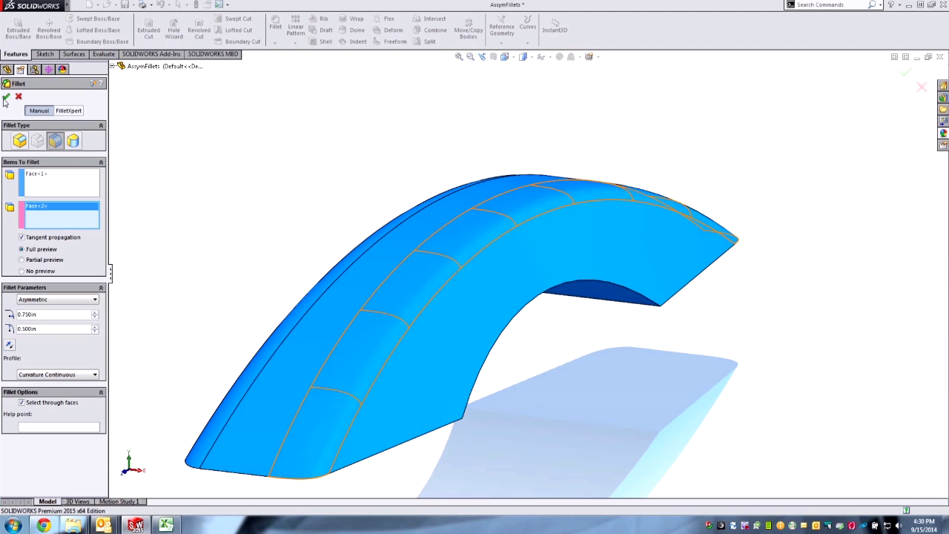
{"action": "middle_click_drag", "start_coordinate": [272, 209], "coordinate": [262, 326]}
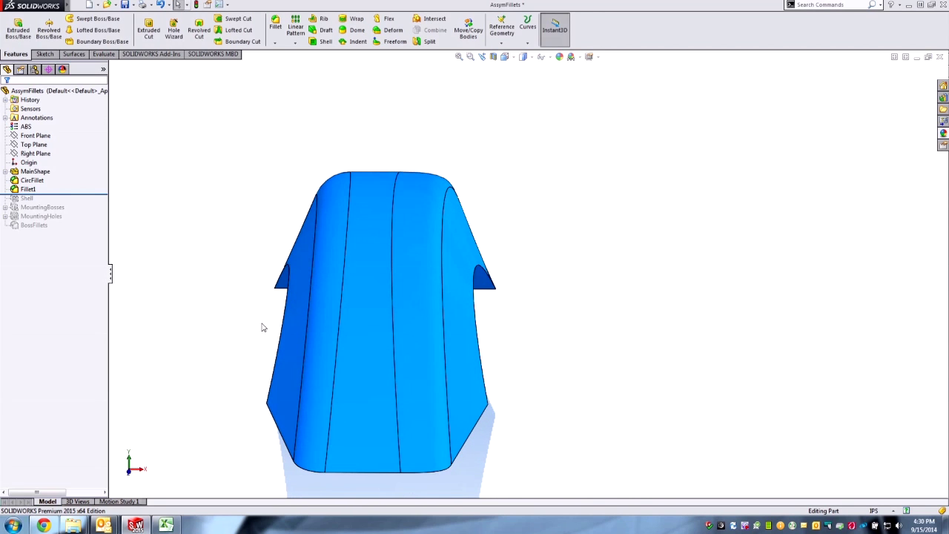
{"action": "left_click", "coordinate": [339, 203]}
{"action": "left_click", "coordinate": [284, 204]}
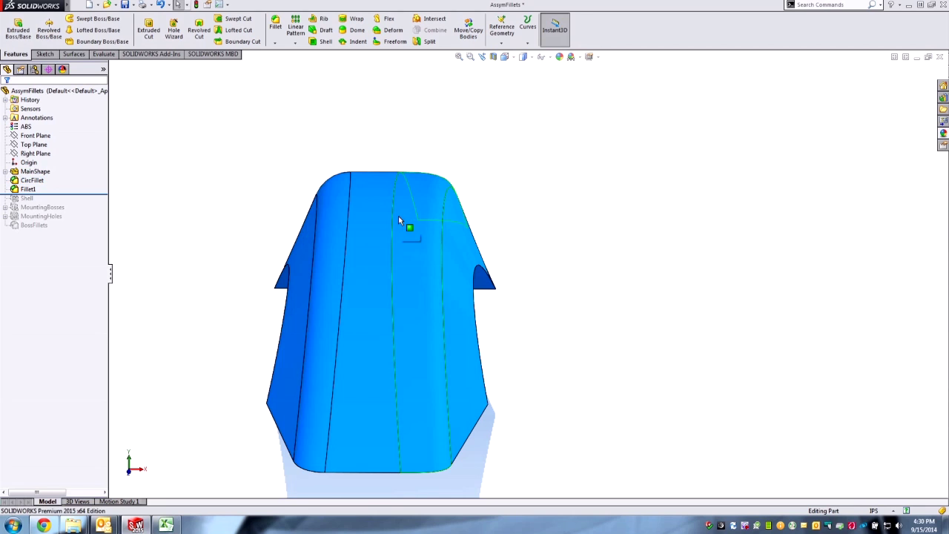
{"action": "left_click", "coordinate": [399, 220]}
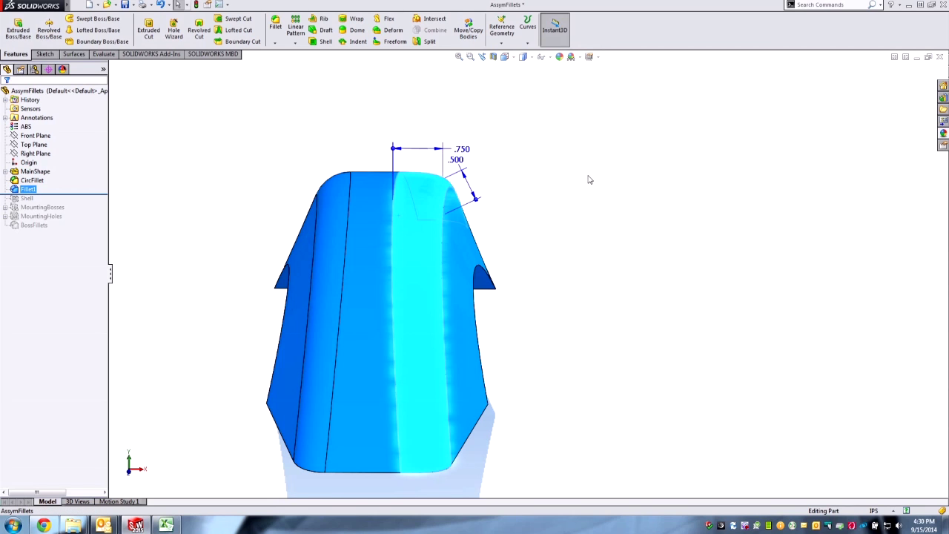
{"action": "left_click", "coordinate": [564, 207]}
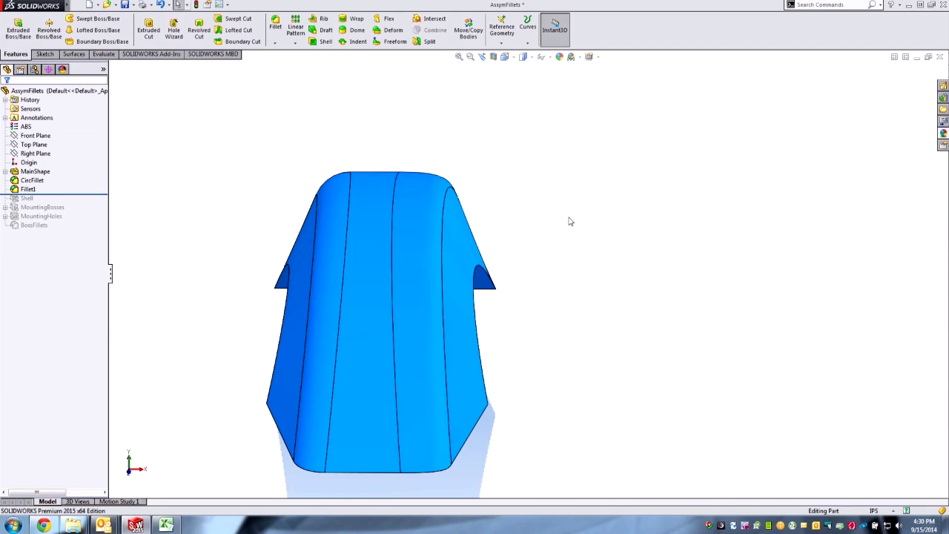
Step: Turn on zebra stripes and rotate the arch to inspect the Fillet1 blend
{"action": "middle_click_drag", "start_coordinate": [568, 218], "coordinate": [646, 353]}
{"action": "right_click", "coordinate": [633, 131]}
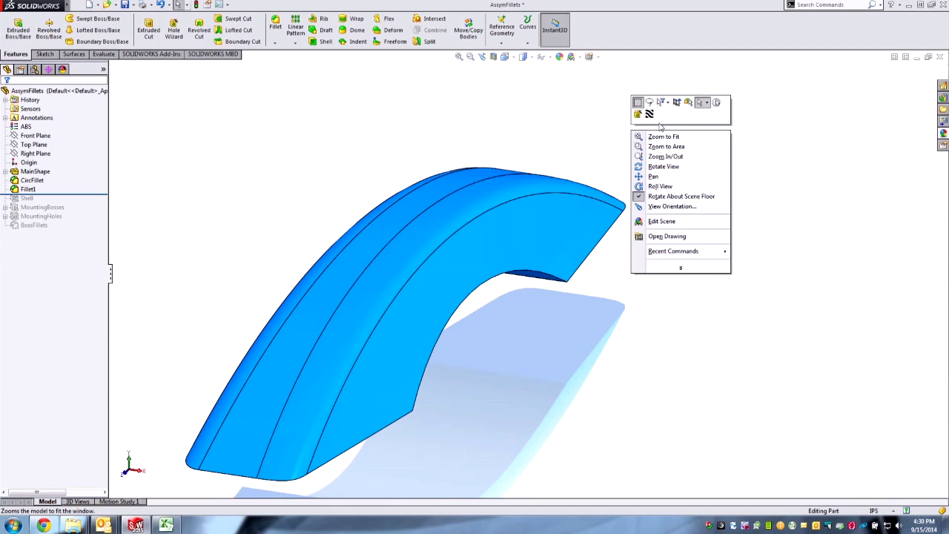
{"action": "middle_click_drag", "start_coordinate": [671, 289], "coordinate": [655, 343]}
{"action": "key", "text": "Return"}
{"action": "scroll", "coordinate": [379, 425], "scroll_direction": "down", "scroll_amount": 3}
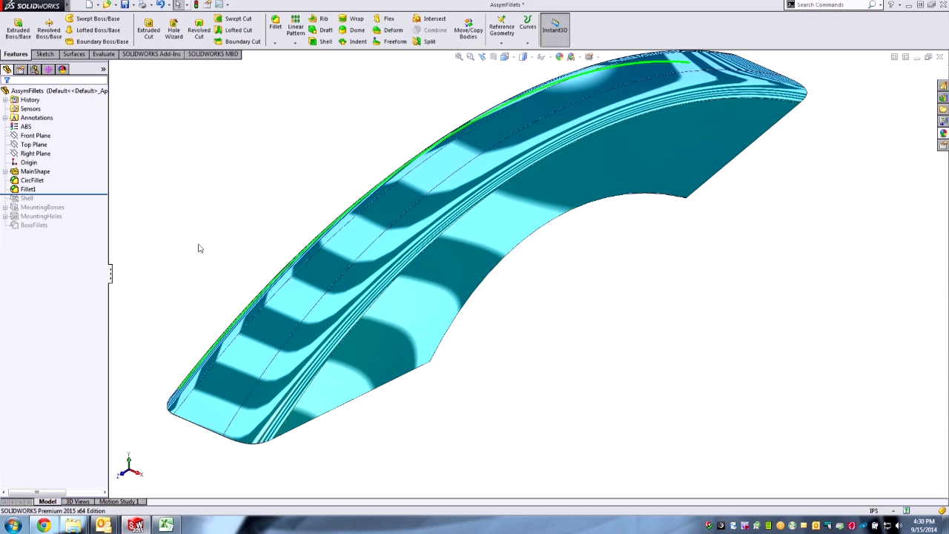